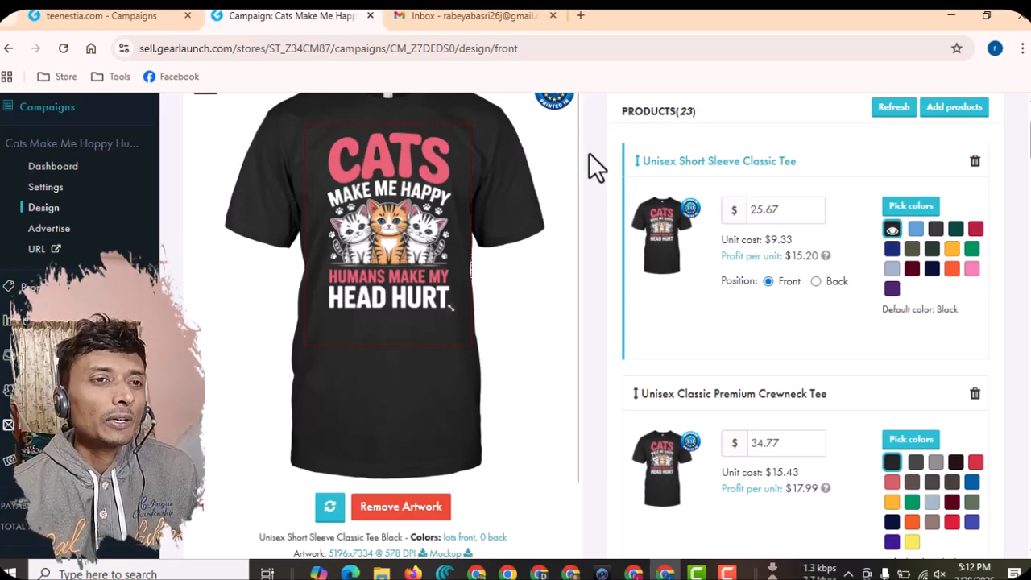
Deactivate the cat T-shirt campaign from its design page
scroll(564, 201, up, 1)
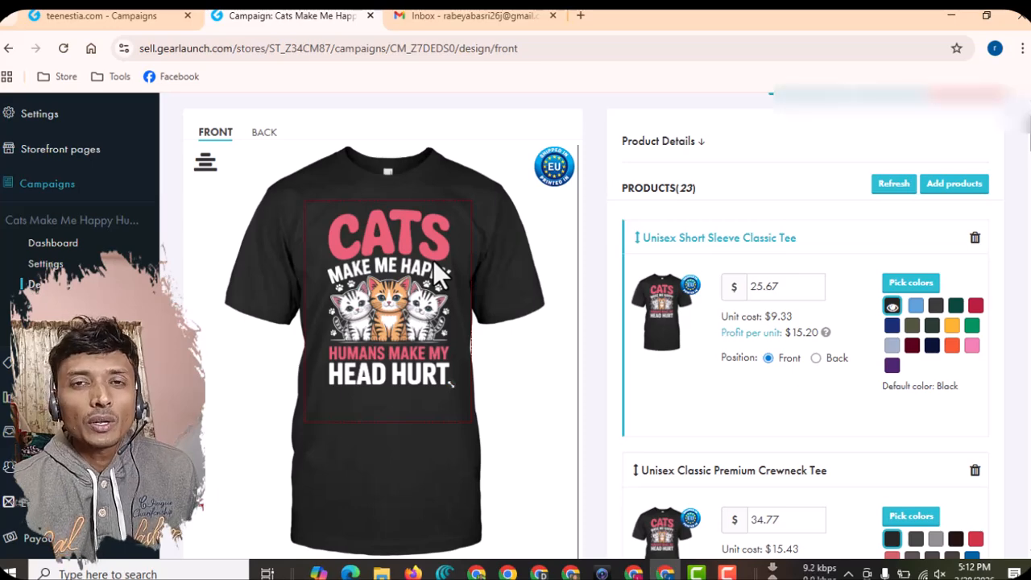
scroll(534, 271, up, 1)
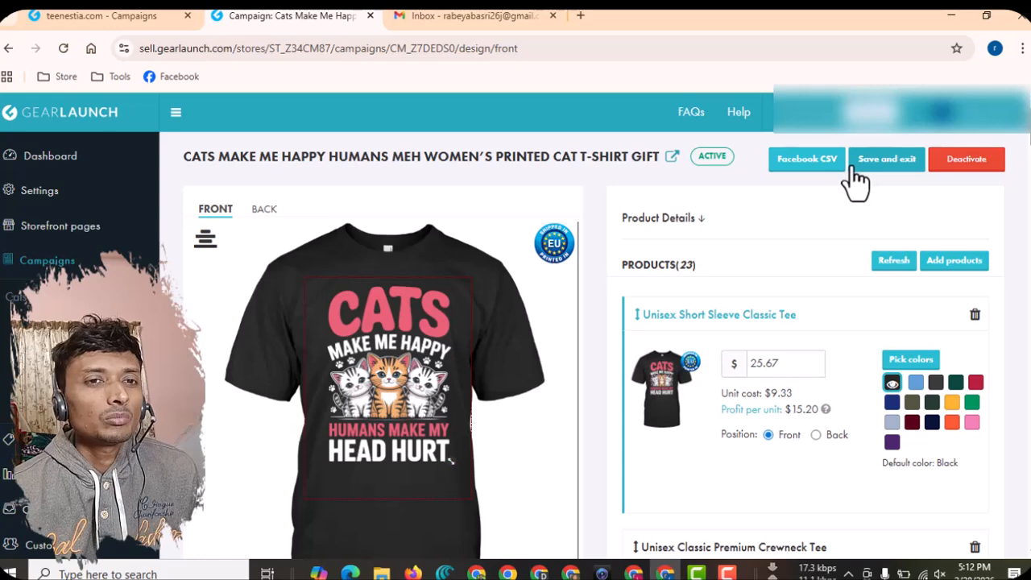
scroll(483, 330, down, 2)
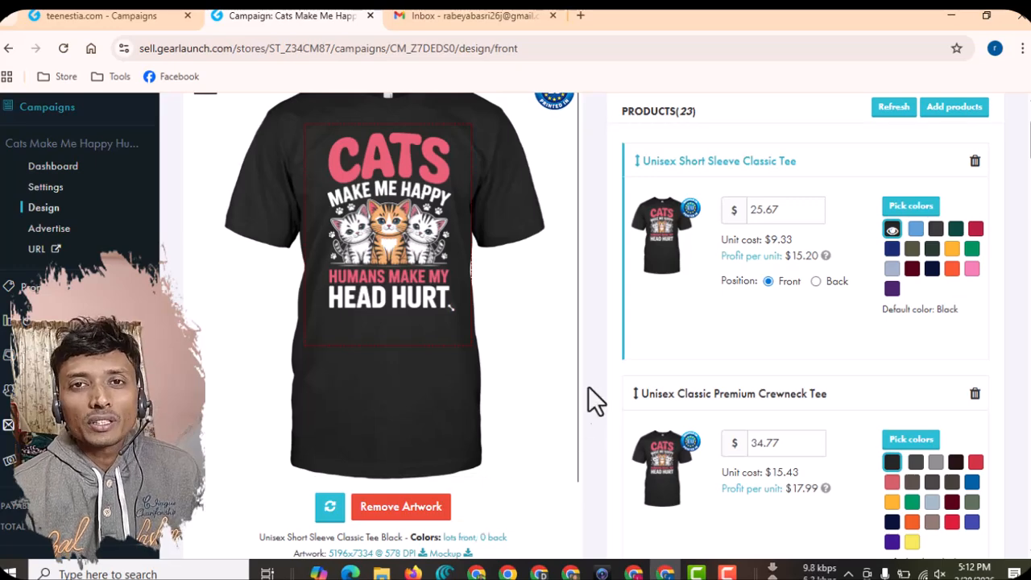
scroll(588, 386, up, 1)
scroll(548, 345, up, 1)
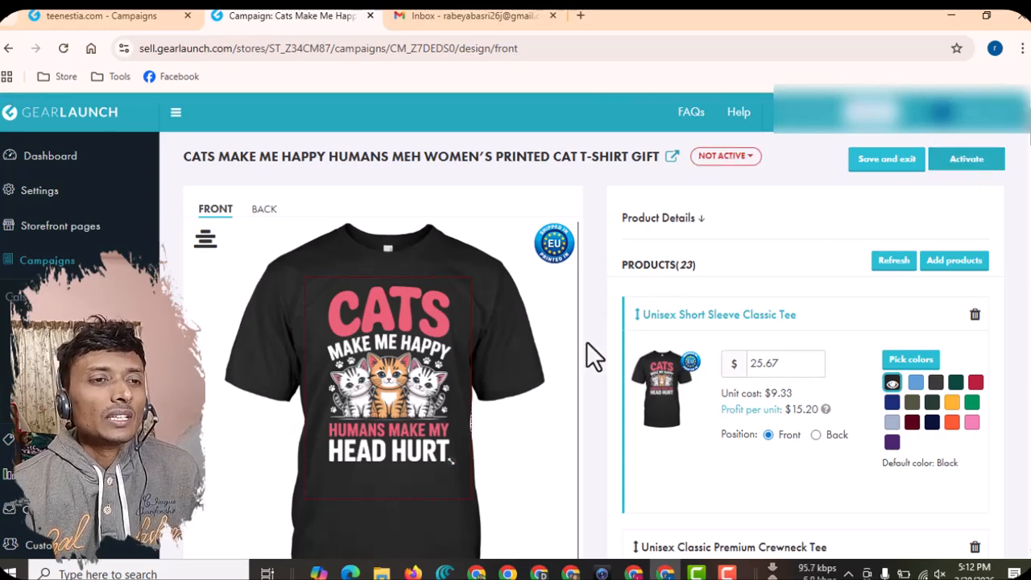
Start converting the deactivated T-shirt campaign to a personalizable campaign
scroll(564, 347, down, 3)
scroll(554, 349, down, 2)
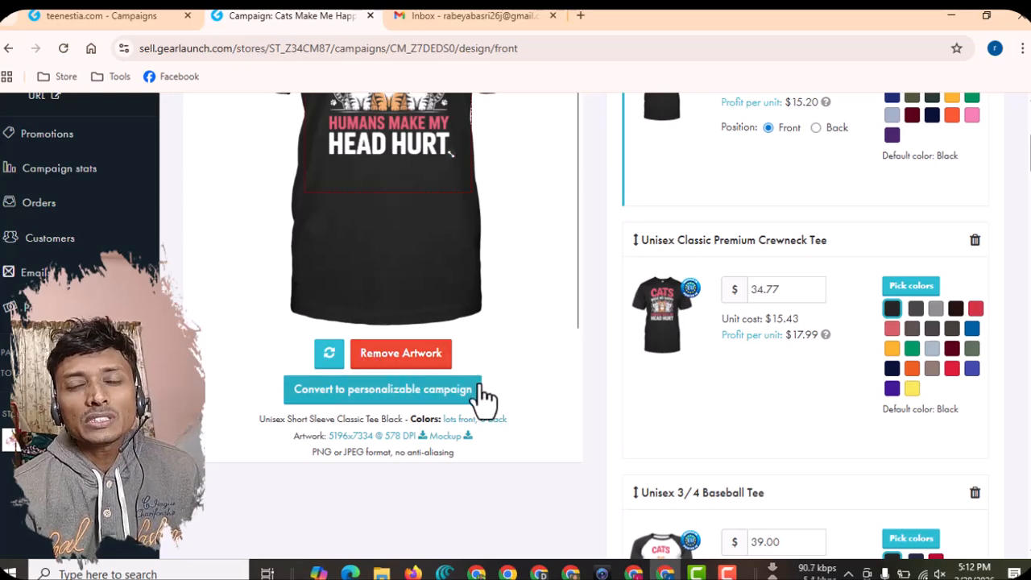
scroll(483, 399, up, 1)
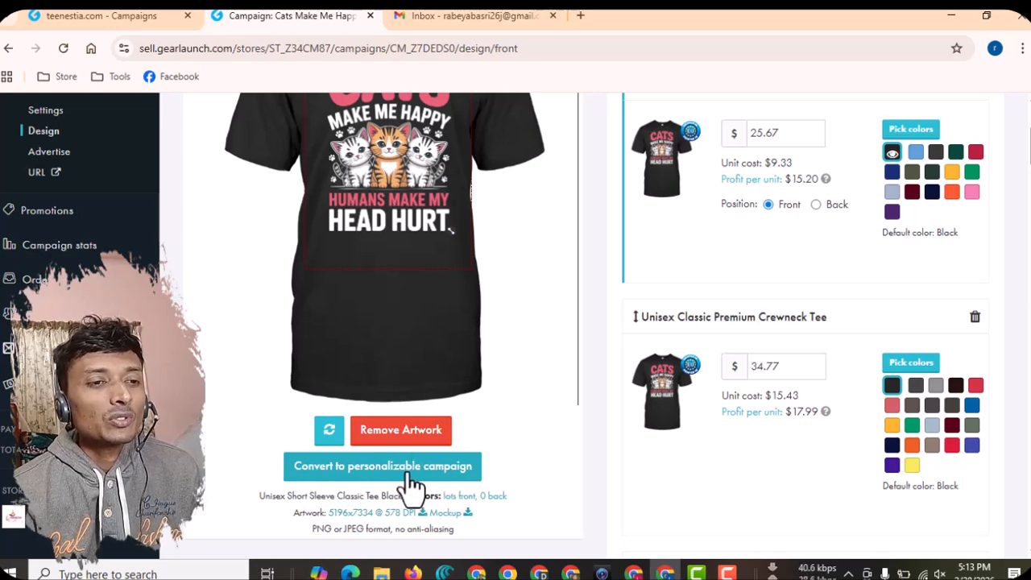
click(462, 483)
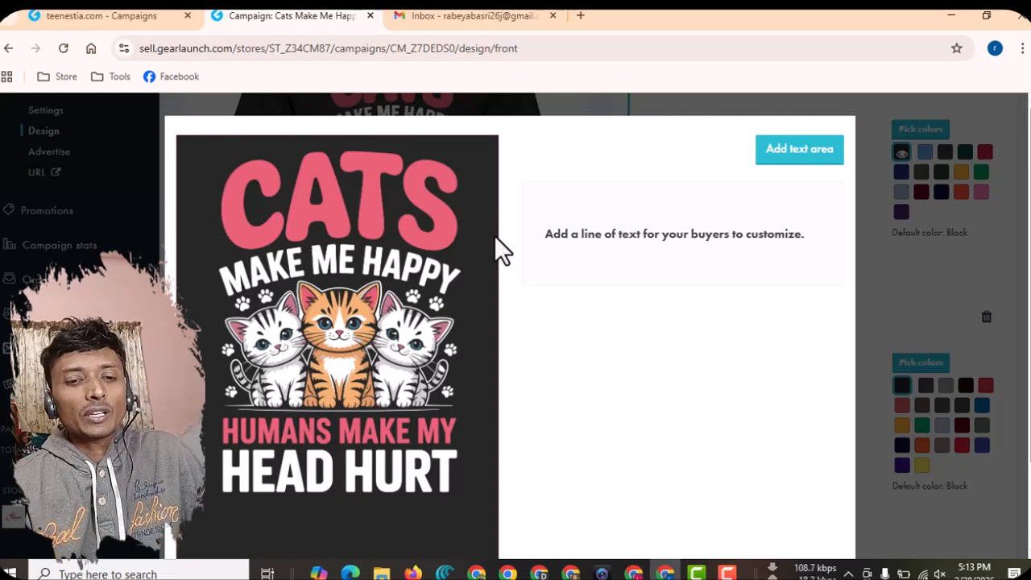
key(Print)
drag(159, 106, 865, 554)
mouse_move(736, 146)
mouse_down()
mouse_move(825, 125)
mouse_move(773, 170)
mouse_move(757, 140)
mouse_up()
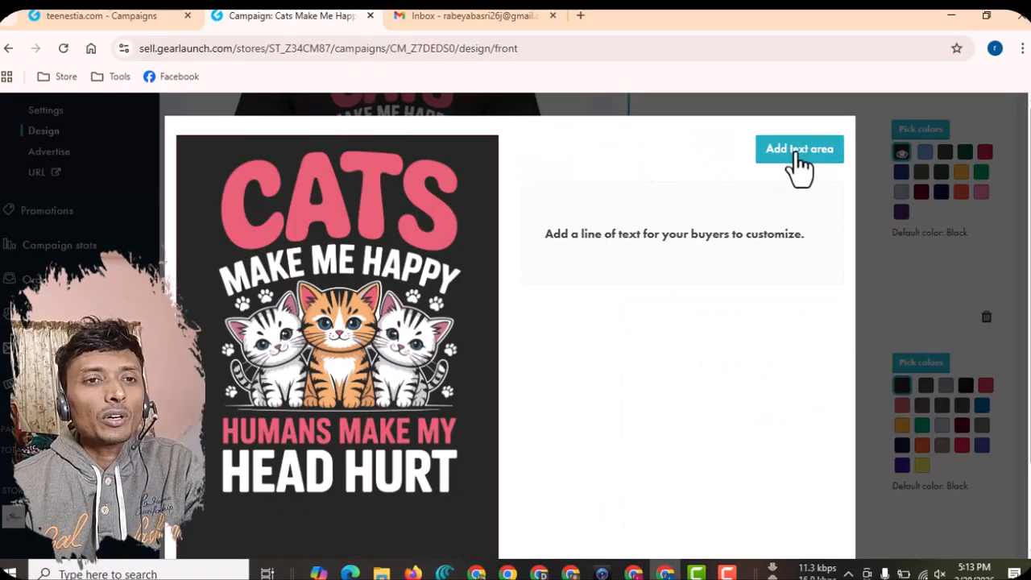
Add a text area to the artwork for buyers to customize
click(800, 150)
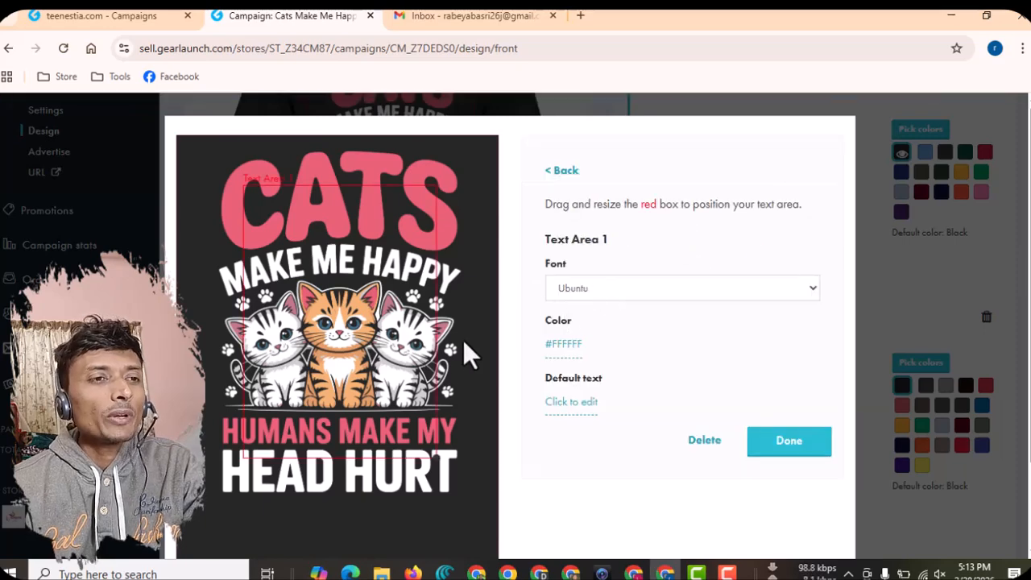
key(Print)
drag(179, 145, 485, 505)
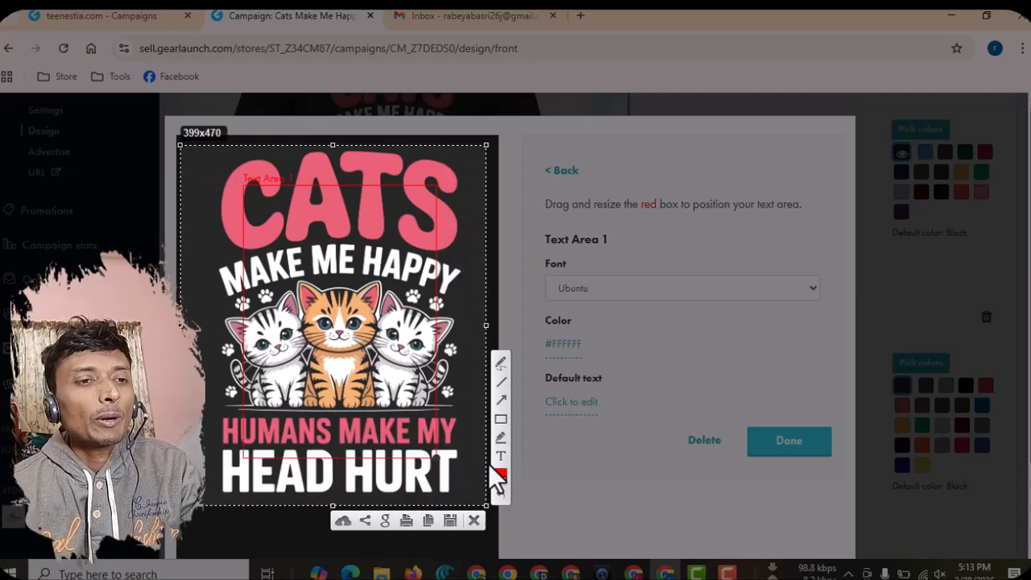
click(499, 420)
mouse_move(230, 173)
mouse_down()
mouse_move(321, 255)
mouse_move(420, 371)
mouse_move(450, 474)
mouse_up()
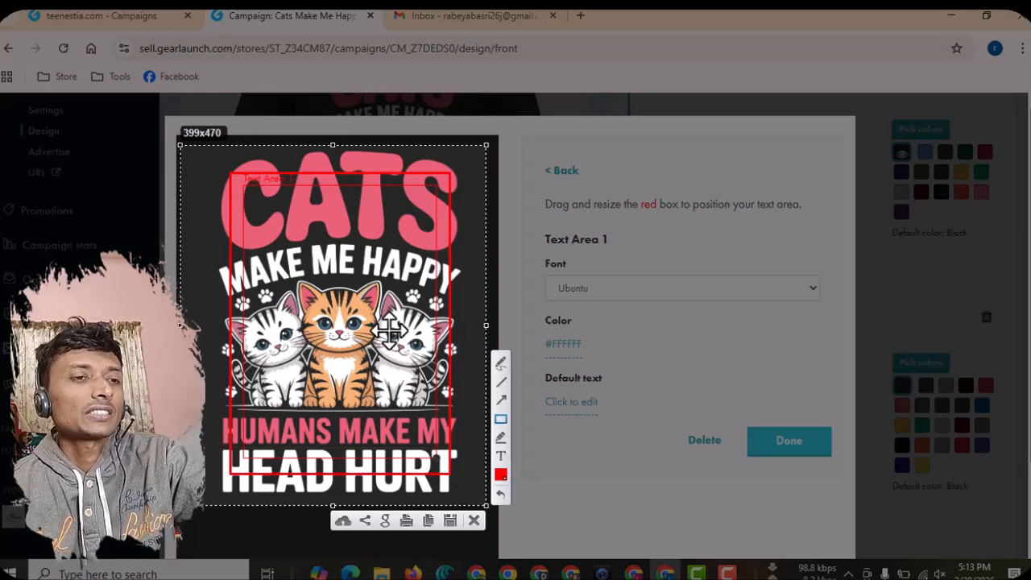
key(Escape)
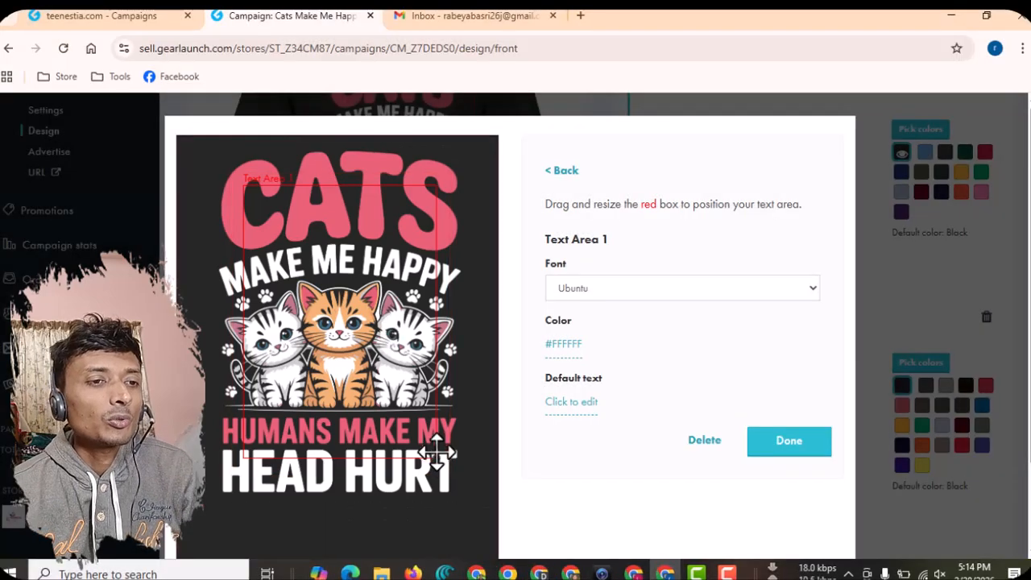
Try moving the Text Area 1 box to different positions over the cat artwork
drag(377, 326, 385, 364)
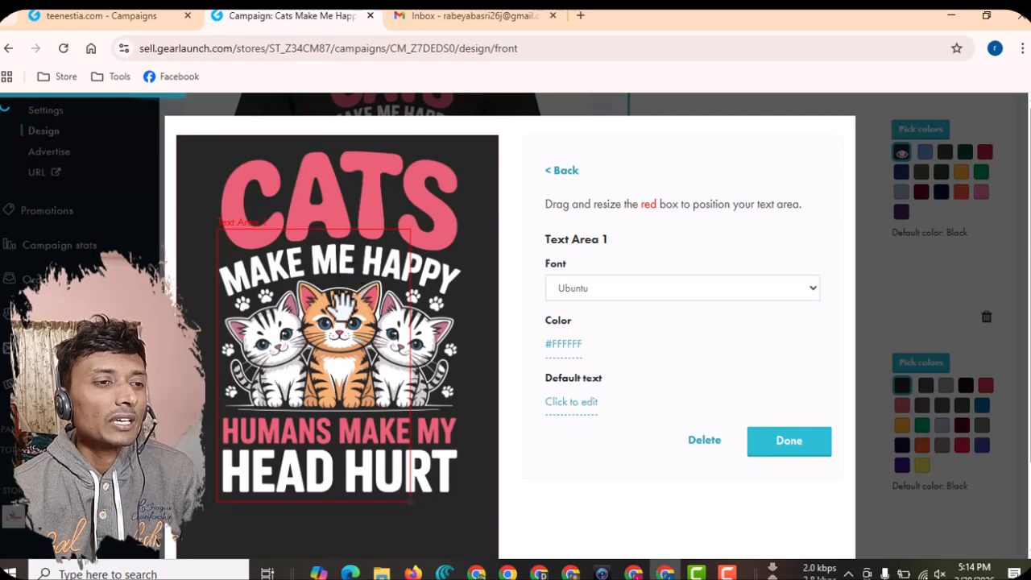
drag(338, 289, 326, 304)
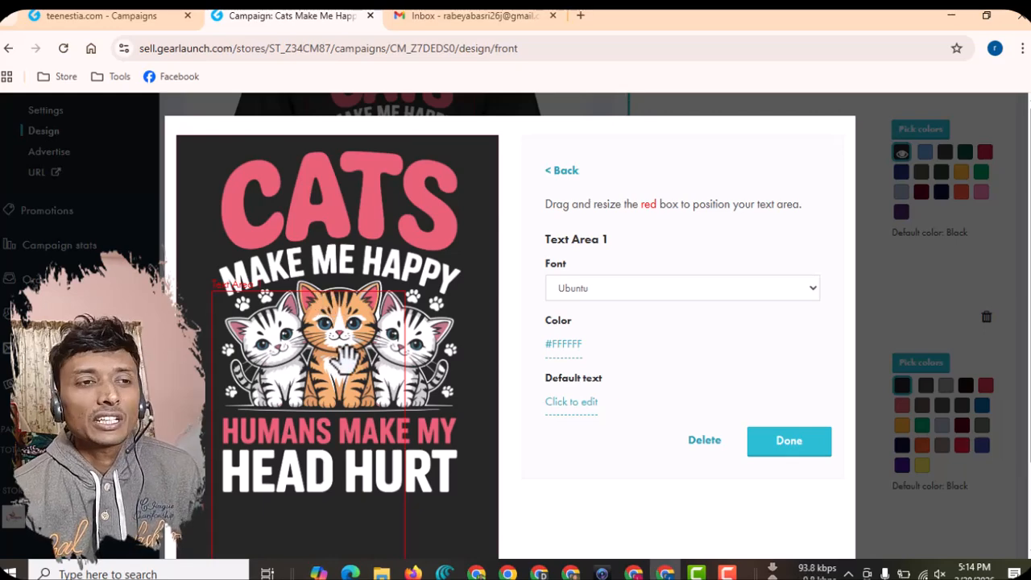
mouse_move(343, 355)
mouse_down()
mouse_move(360, 316)
mouse_move(352, 341)
mouse_up()
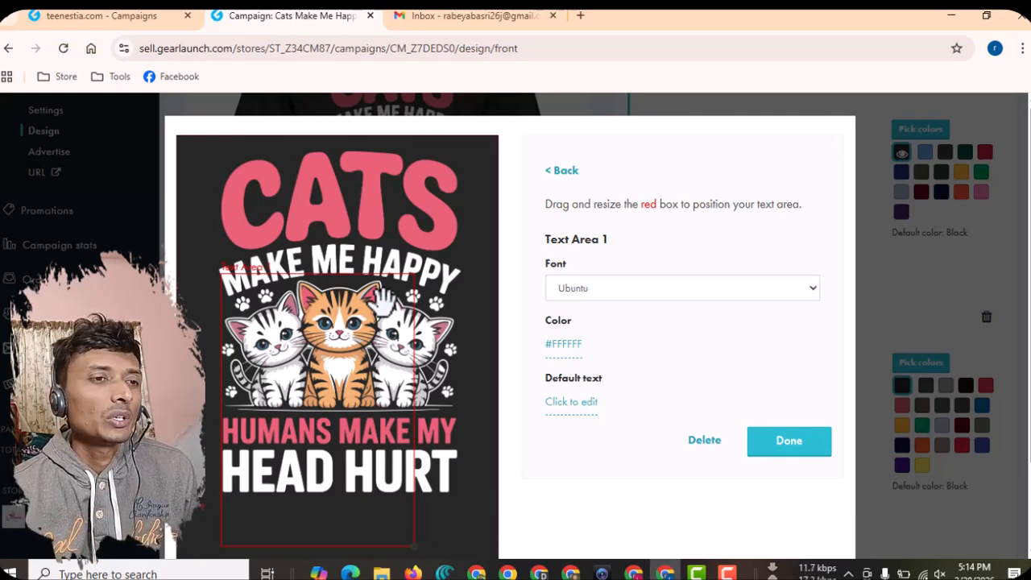
mouse_move(383, 285)
mouse_down()
mouse_move(394, 296)
mouse_move(385, 281)
mouse_up()
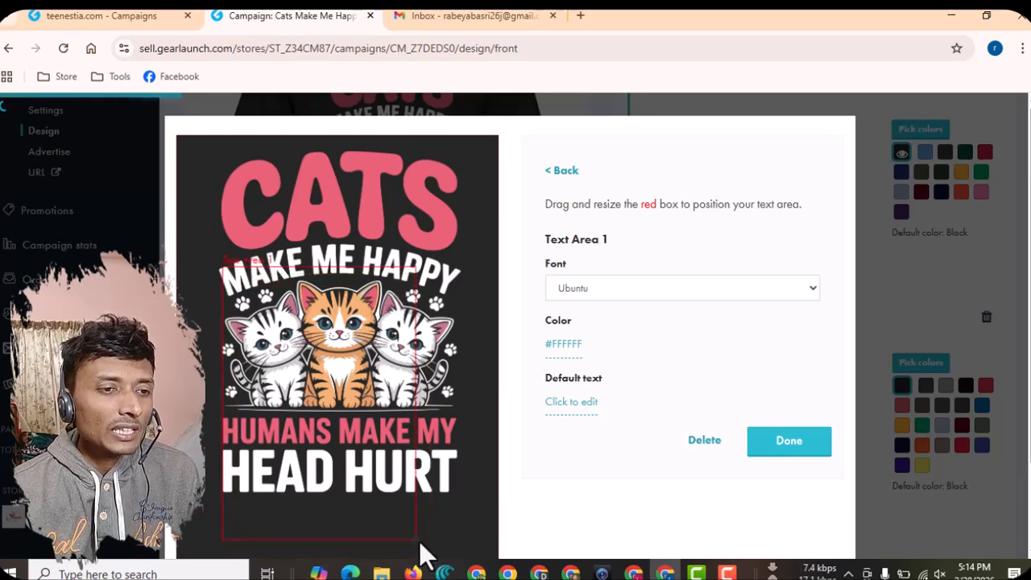
Resize the Text Area 1 box to a short, wide rectangle and place it just below the HEAD HURT line
drag(414, 539, 452, 320)
drag(395, 300, 391, 528)
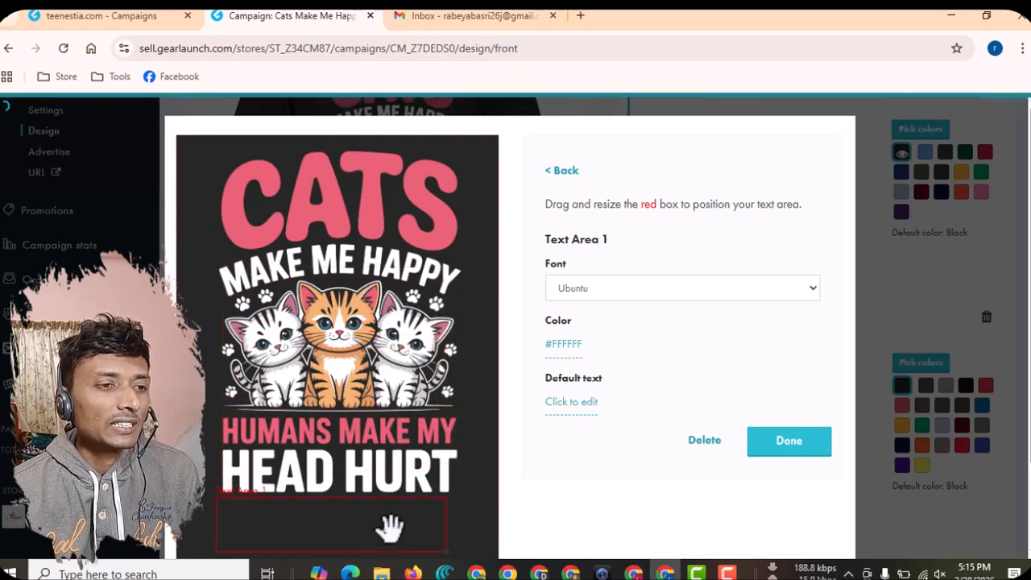
scroll(415, 477, down, 2)
drag(368, 436, 373, 437)
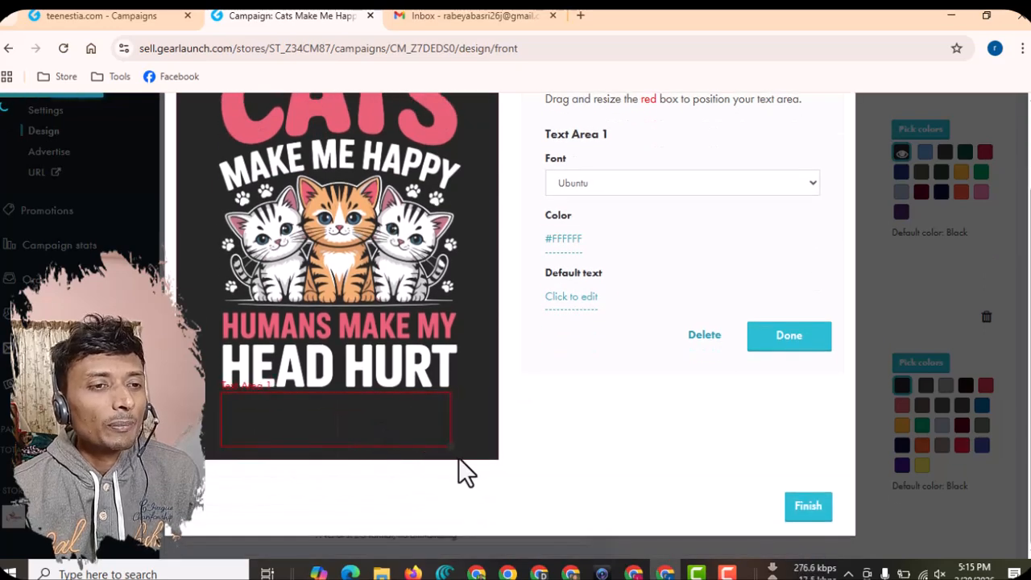
mouse_move(448, 447)
mouse_down()
mouse_move(460, 443)
mouse_move(459, 426)
mouse_move(390, 416)
mouse_move(416, 437)
mouse_move(472, 451)
mouse_move(447, 443)
mouse_up()
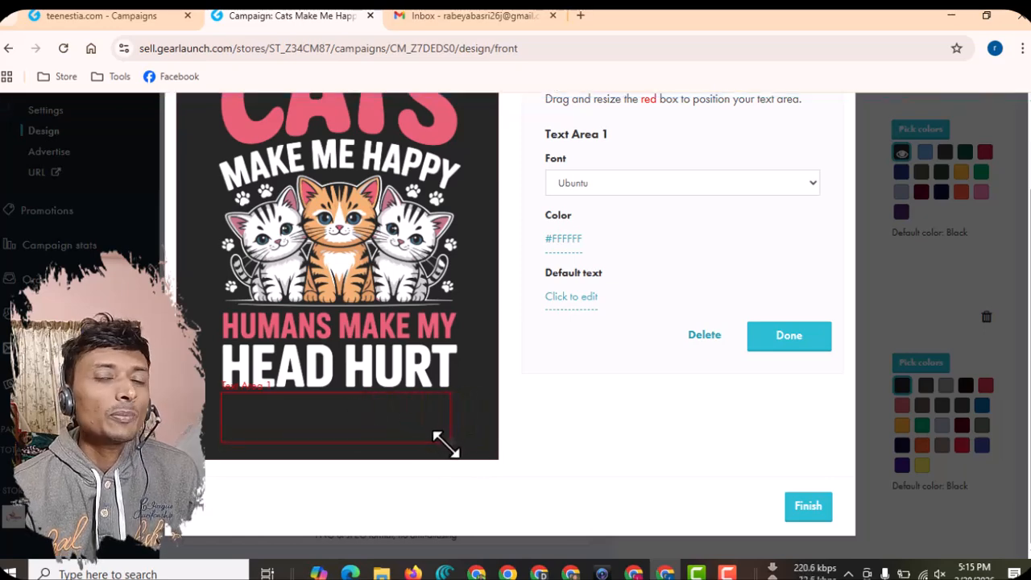
drag(357, 419, 358, 427)
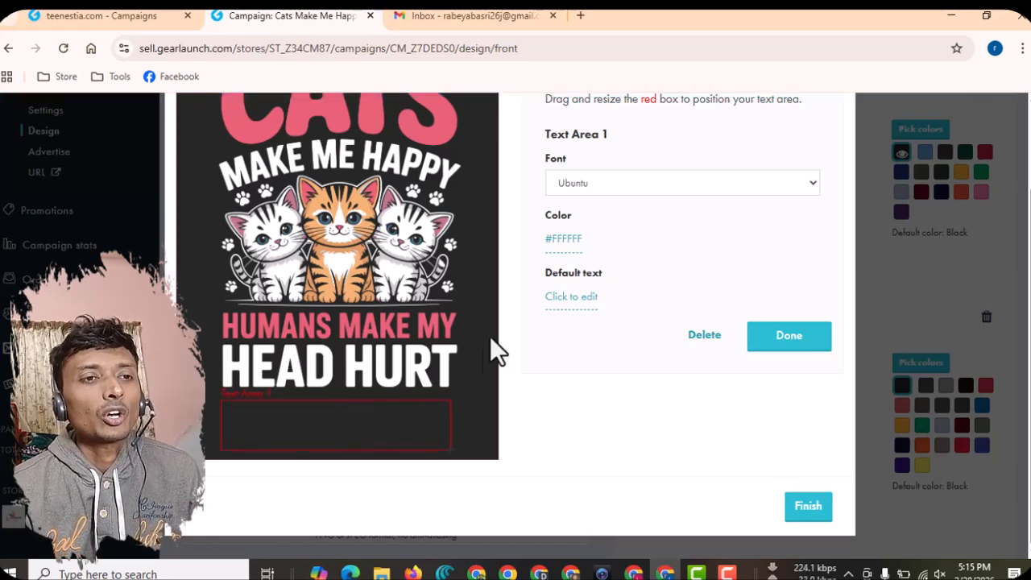
scroll(604, 295, up, 2)
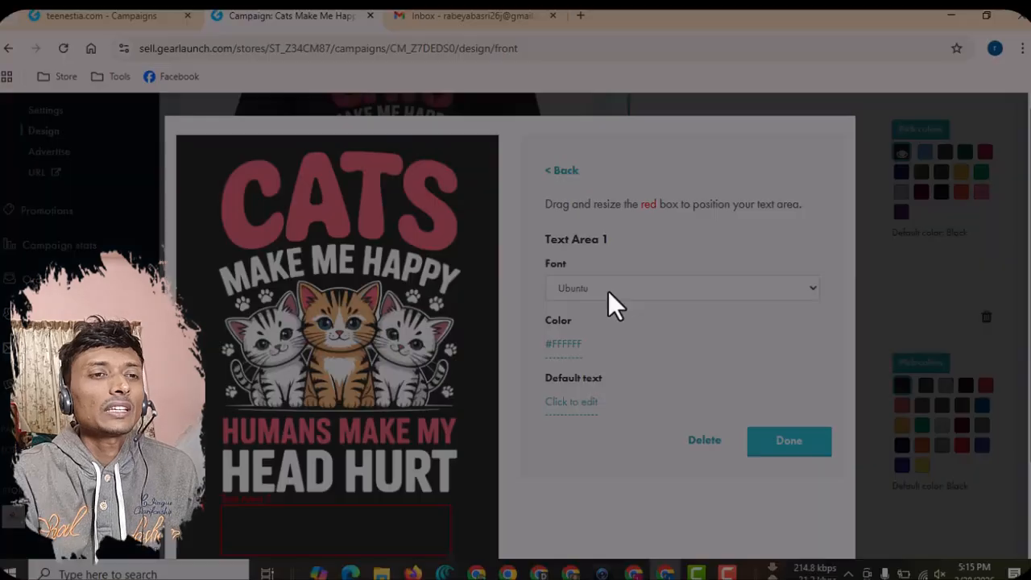
drag(532, 228, 821, 312)
click(808, 326)
click(812, 288)
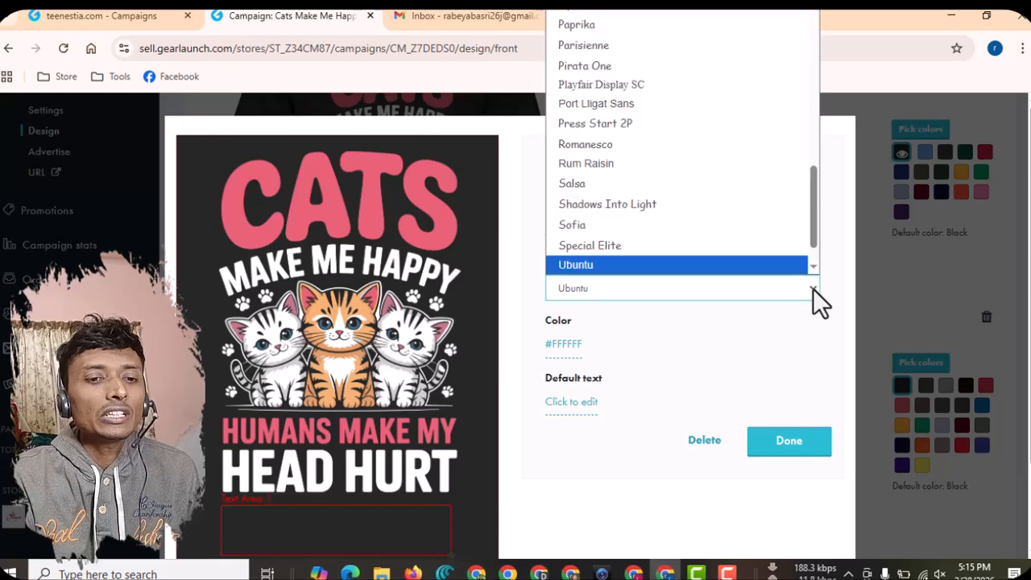
key(Print)
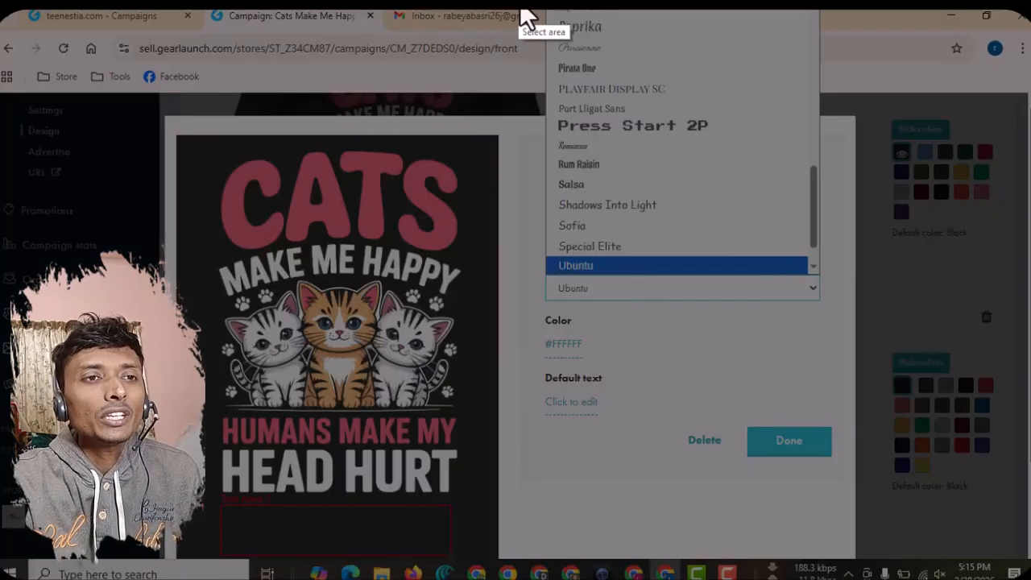
drag(533, 10, 822, 287)
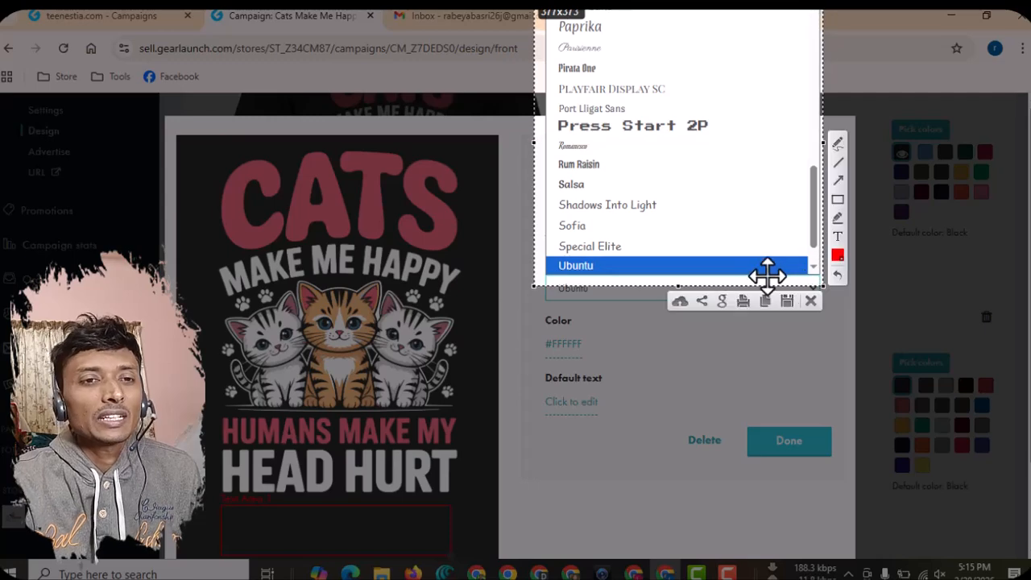
click(812, 302)
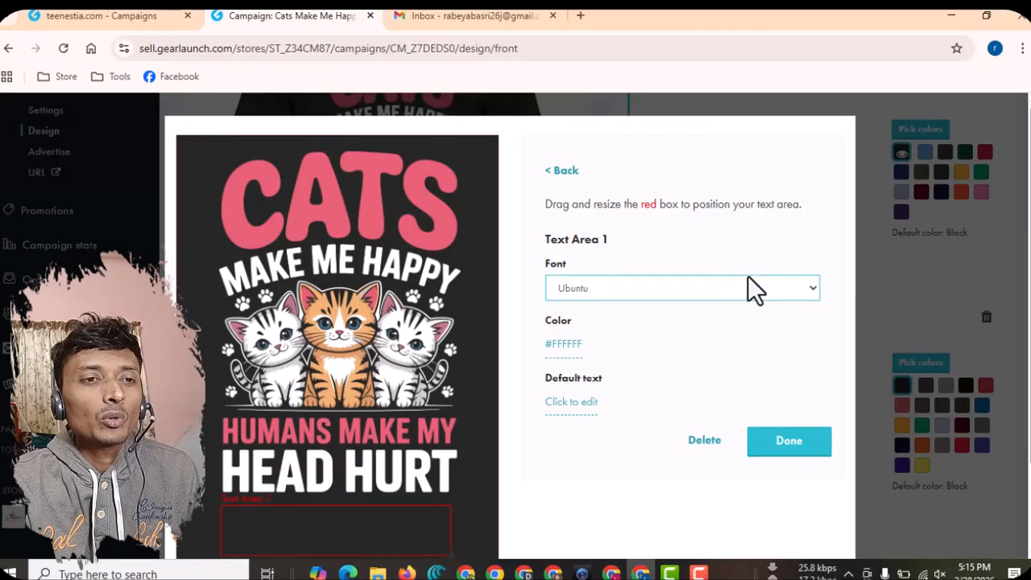
Set the font of Text Area 1 to Holtwood One SC
click(708, 289)
scroll(677, 181, up, 5)
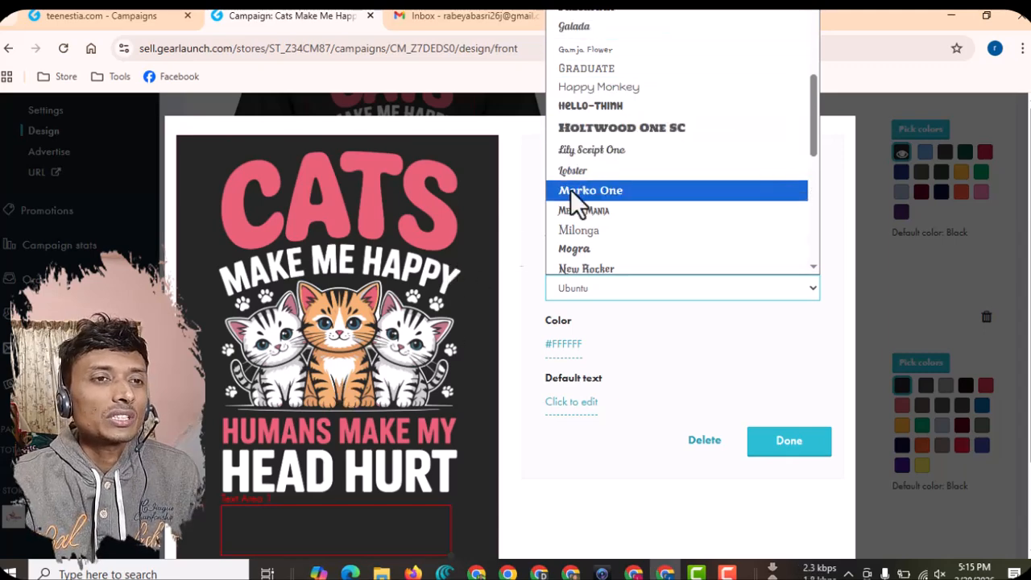
scroll(672, 166, up, 3)
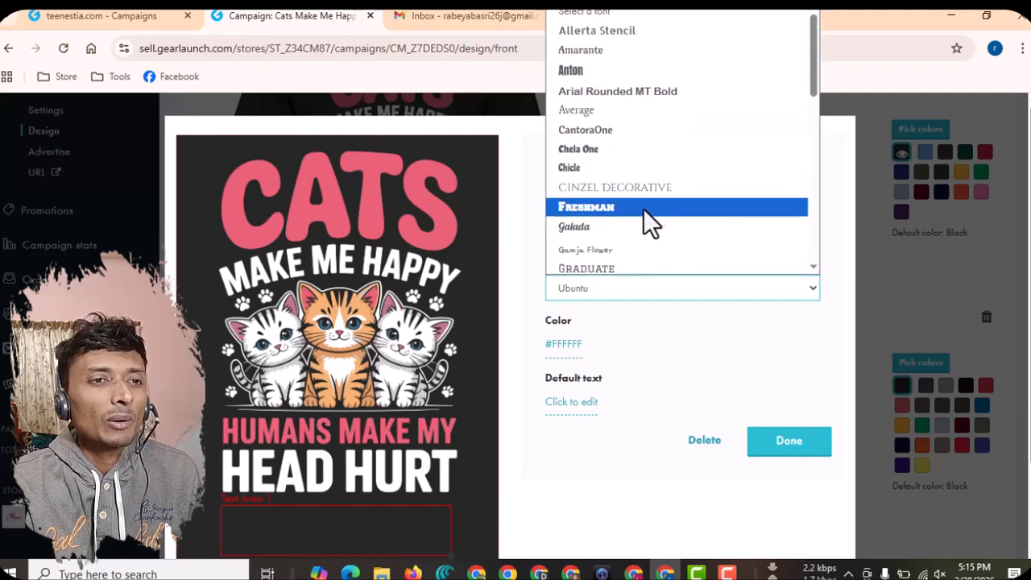
scroll(642, 187, down, 5)
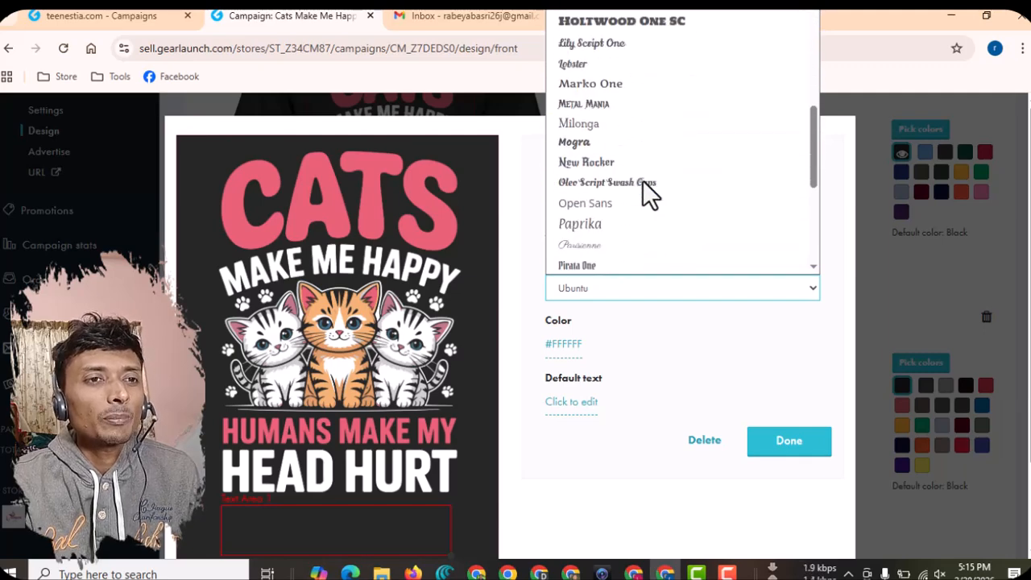
scroll(642, 98, up, 3)
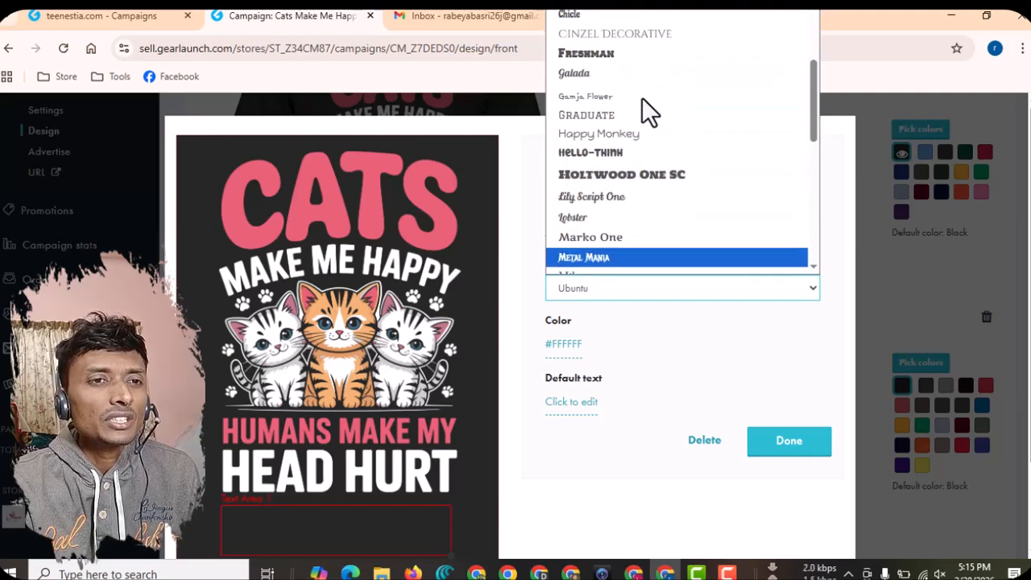
click(649, 176)
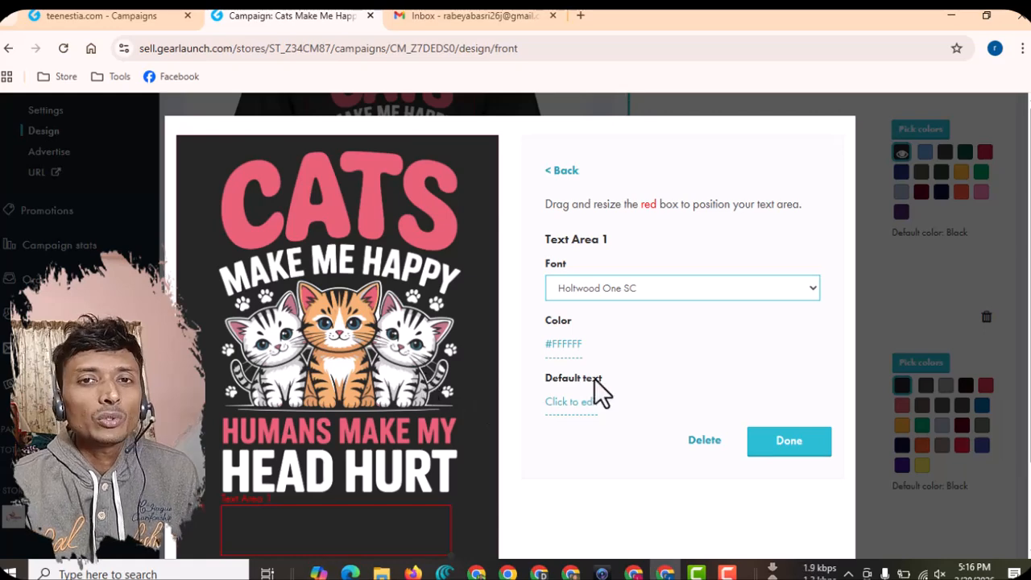
Set the text color of Text Area 1 to the near-white #fefefe
scroll(612, 337, down, 1)
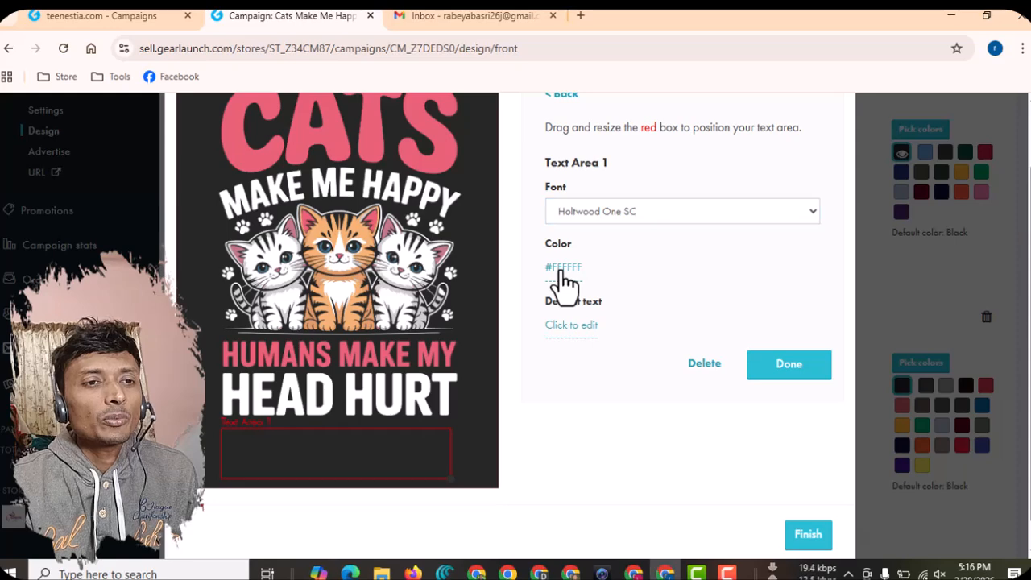
click(559, 268)
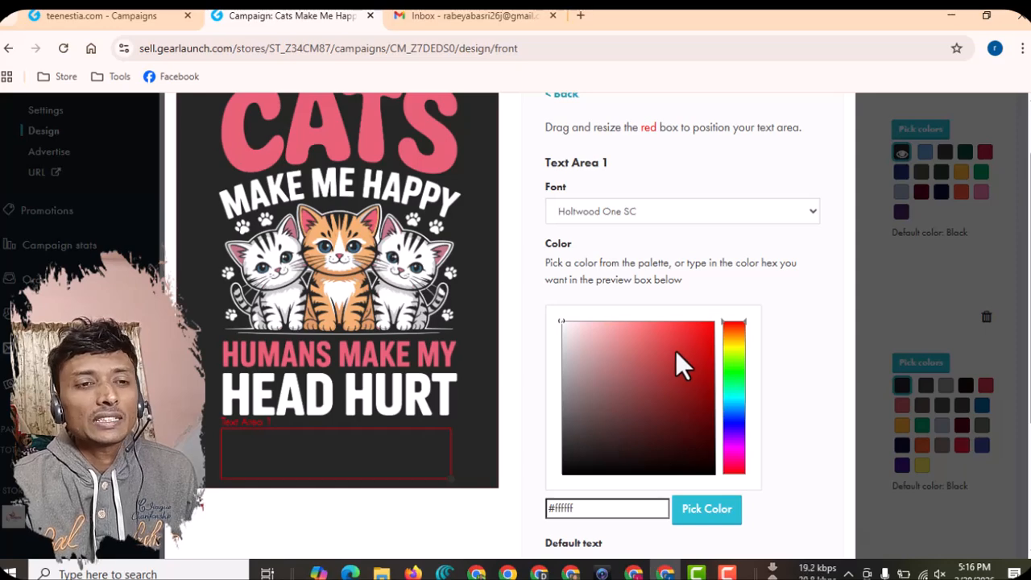
mouse_move(679, 354)
mouse_down()
mouse_move(700, 433)
mouse_move(715, 339)
mouse_move(737, 437)
mouse_up()
click(699, 384)
click(706, 342)
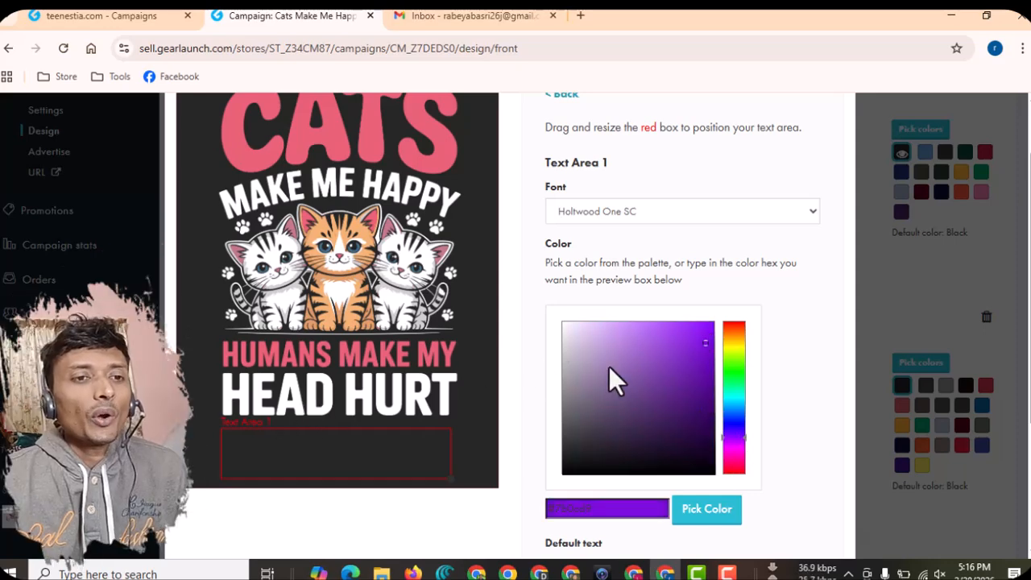
drag(599, 346, 560, 322)
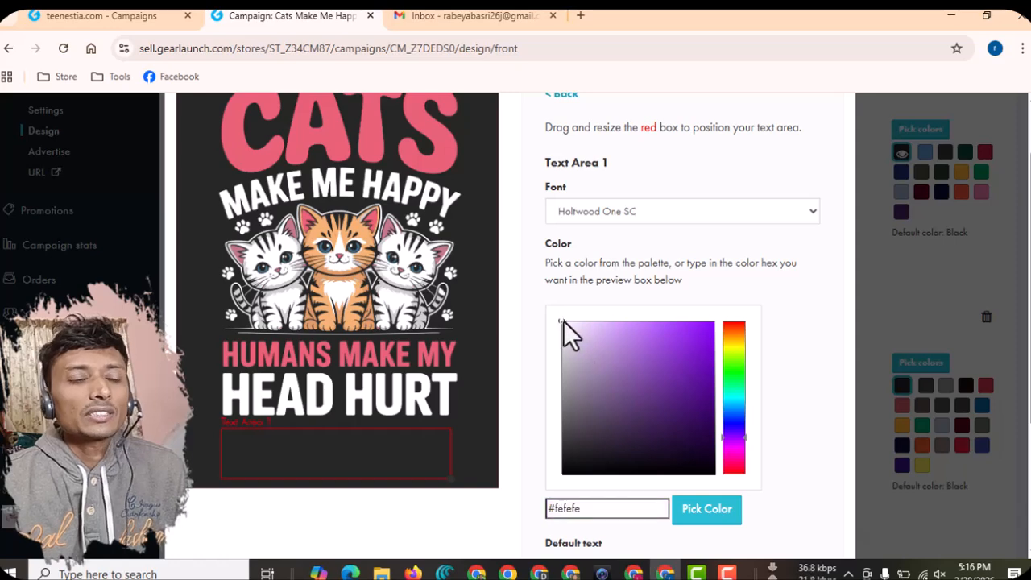
click(713, 510)
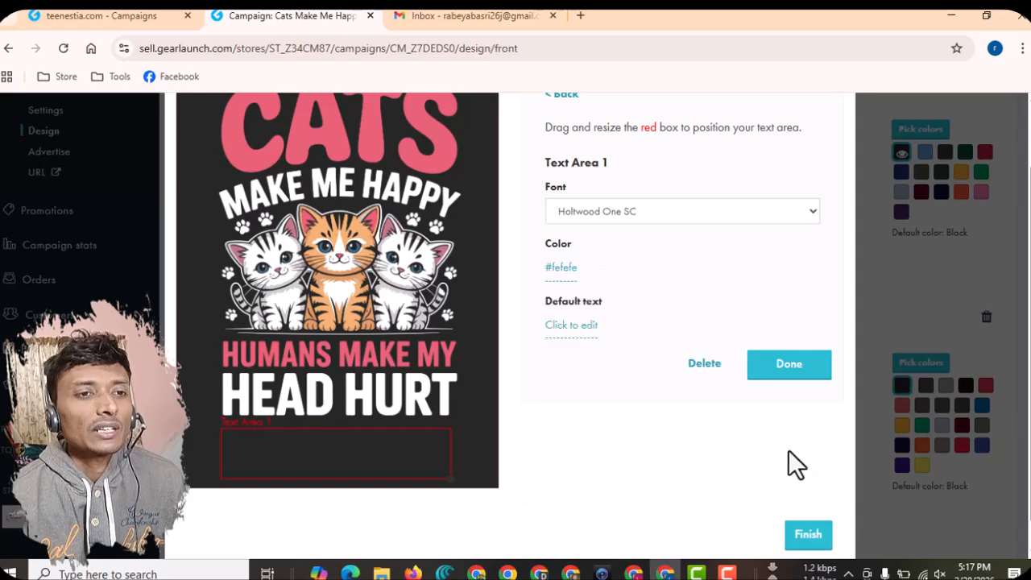
Complete Text Area 1 with its default text left empty and finish the personalization setup
click(567, 330)
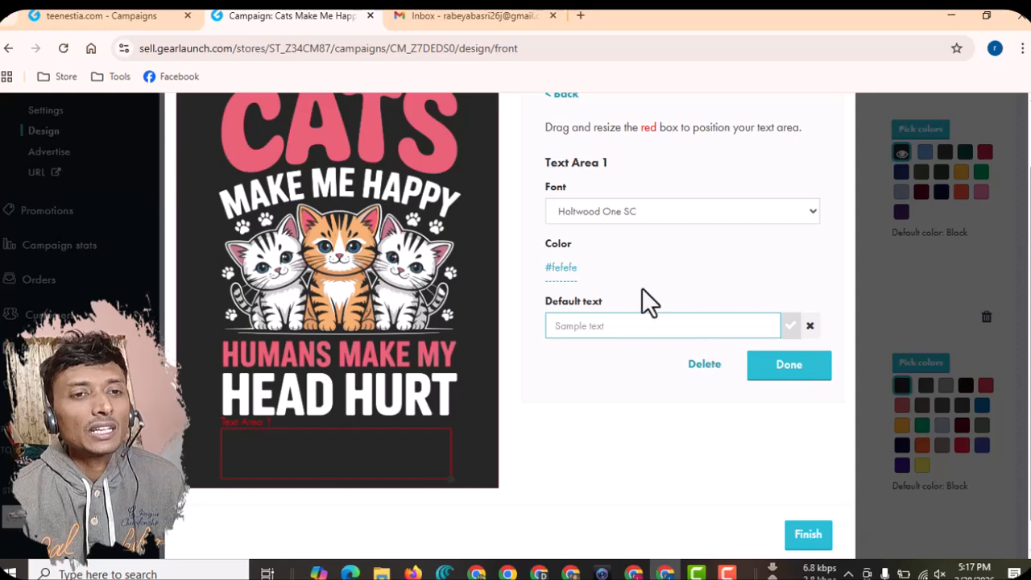
click(796, 371)
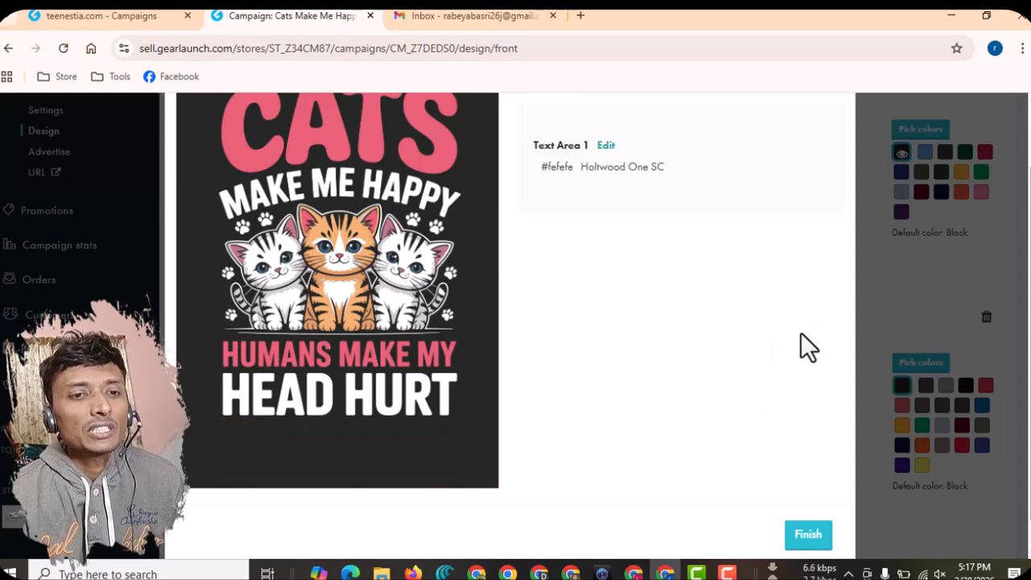
scroll(744, 421, up, 1)
scroll(706, 370, down, 2)
click(805, 509)
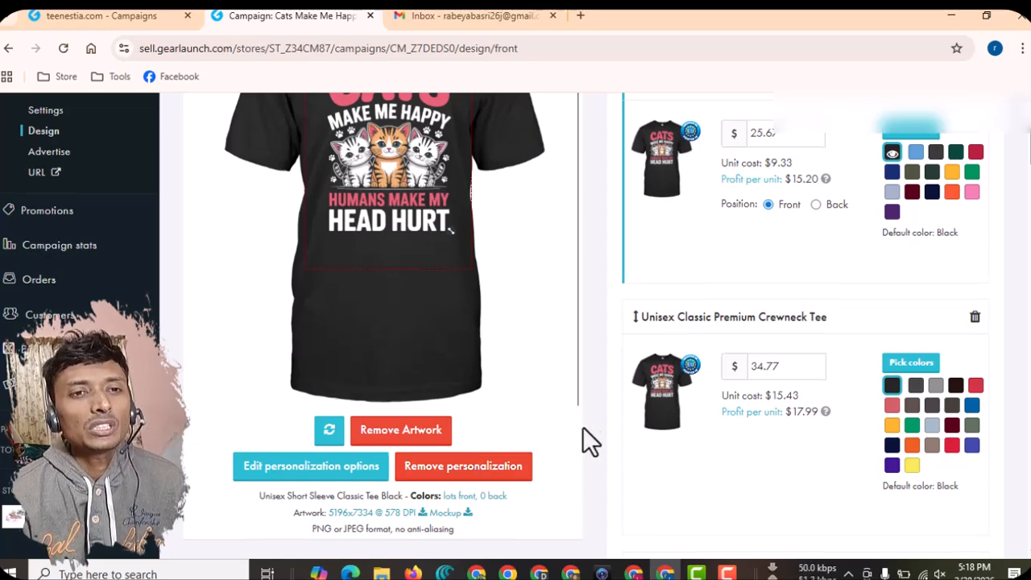
Activate the cat T-shirt campaign, then save it and exit to the campaigns list
scroll(582, 426, up, 3)
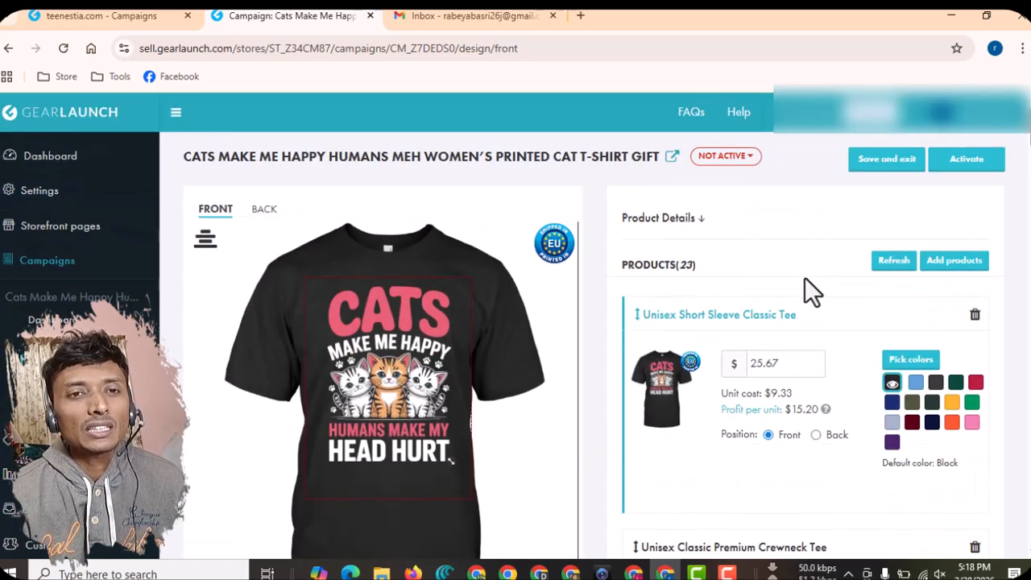
click(962, 161)
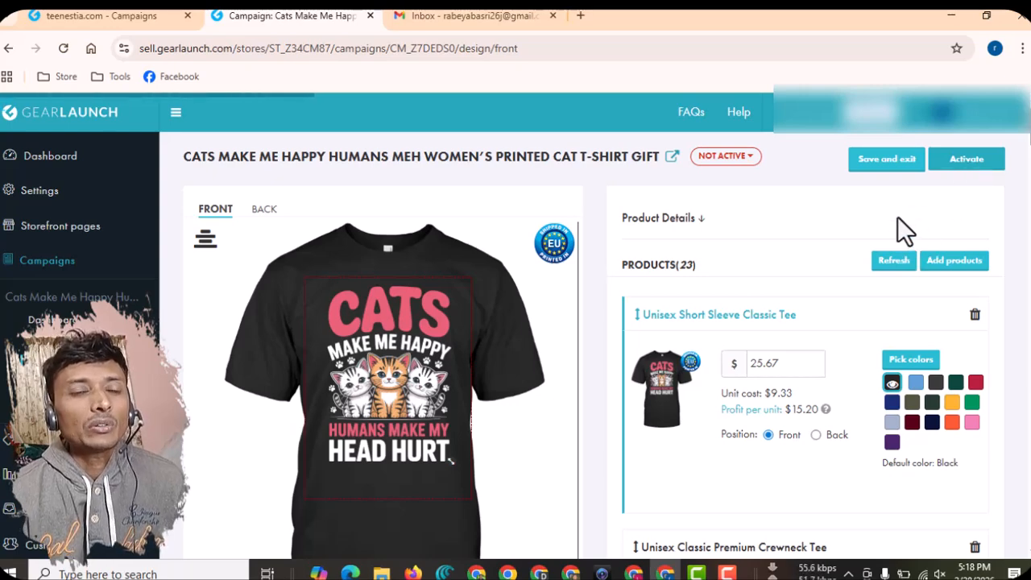
click(886, 162)
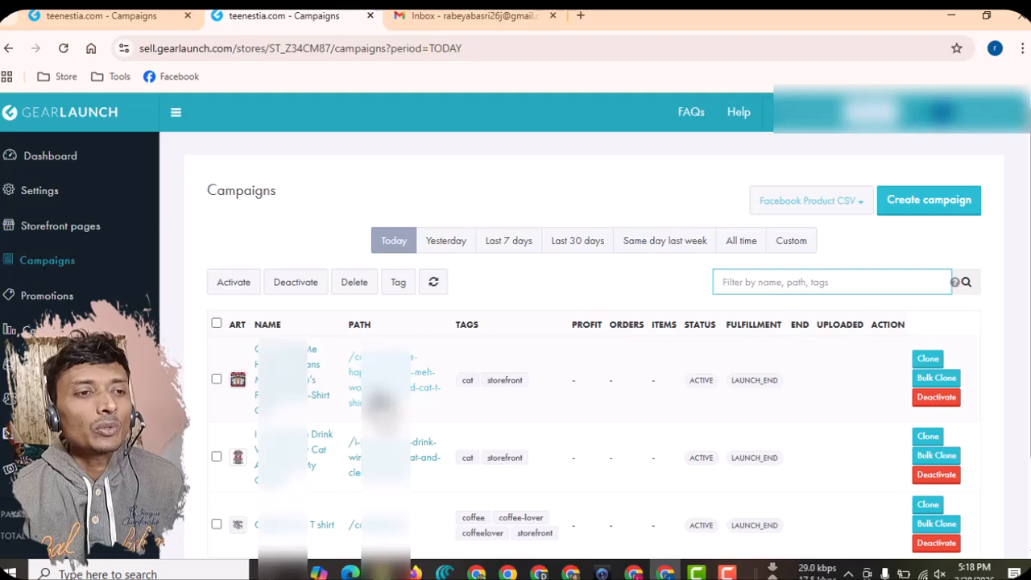
Open the cat T-shirt's storefront page and look through its product styles down to the purchase options
click(382, 394)
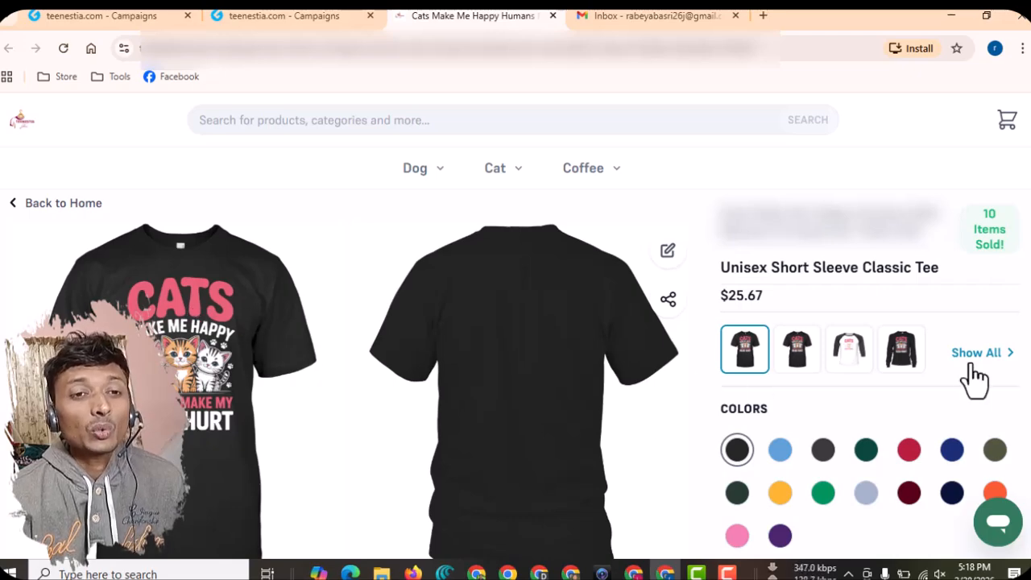
scroll(667, 435, down, 2)
scroll(902, 507, down, 2)
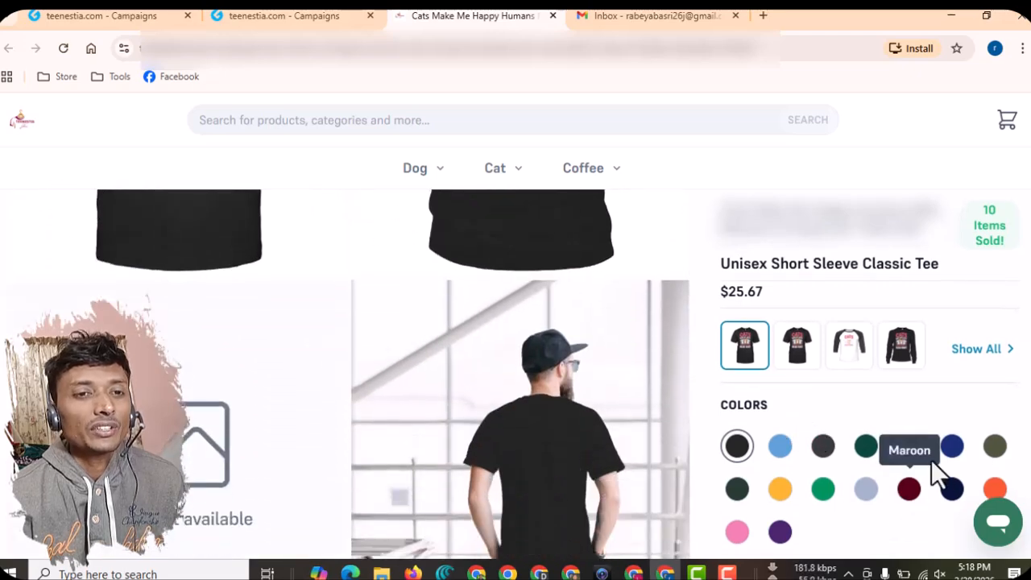
click(796, 367)
click(747, 344)
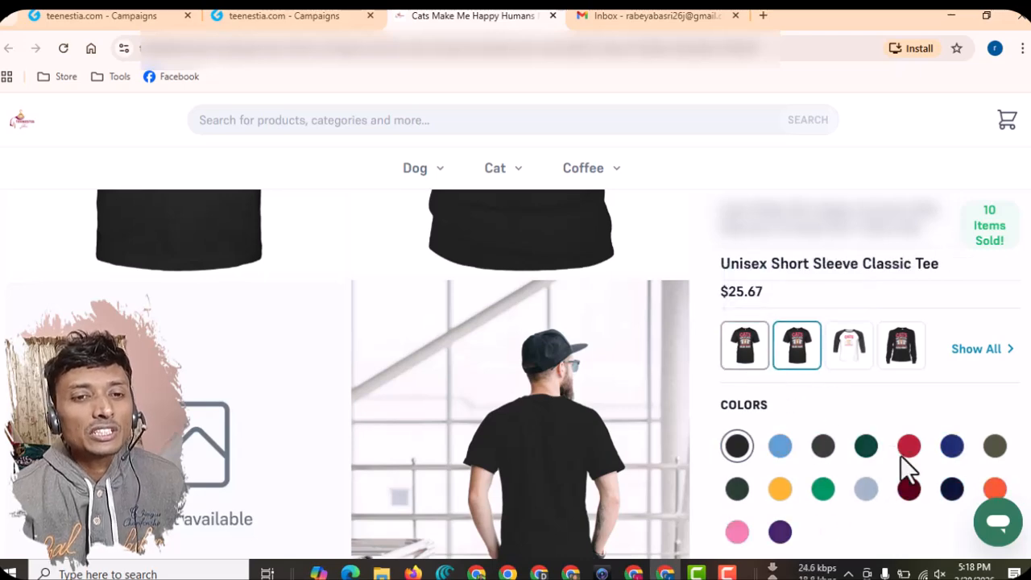
scroll(902, 475, down, 3)
scroll(892, 500, down, 4)
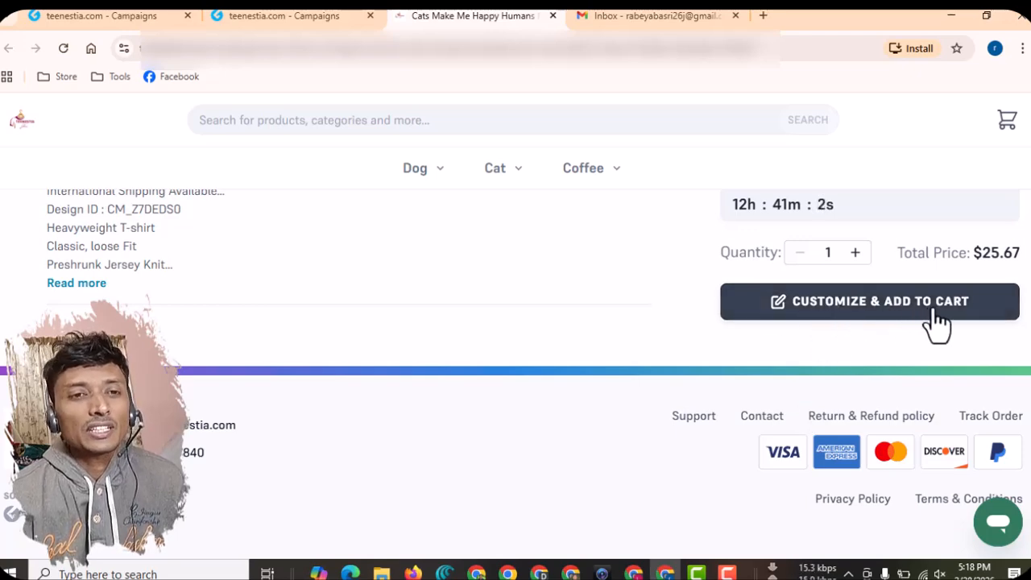
Personalize the Unisex Short Sleeve Classic Tee with the text "catty", save it and check the shirt preview
click(850, 319)
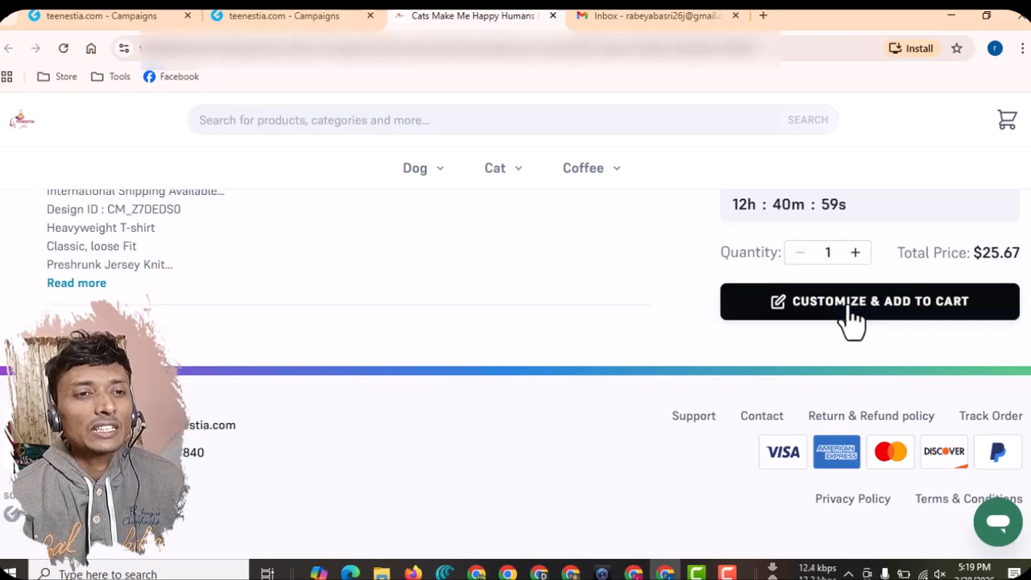
scroll(567, 371, down, 1)
scroll(568, 370, down, 2)
click(412, 366)
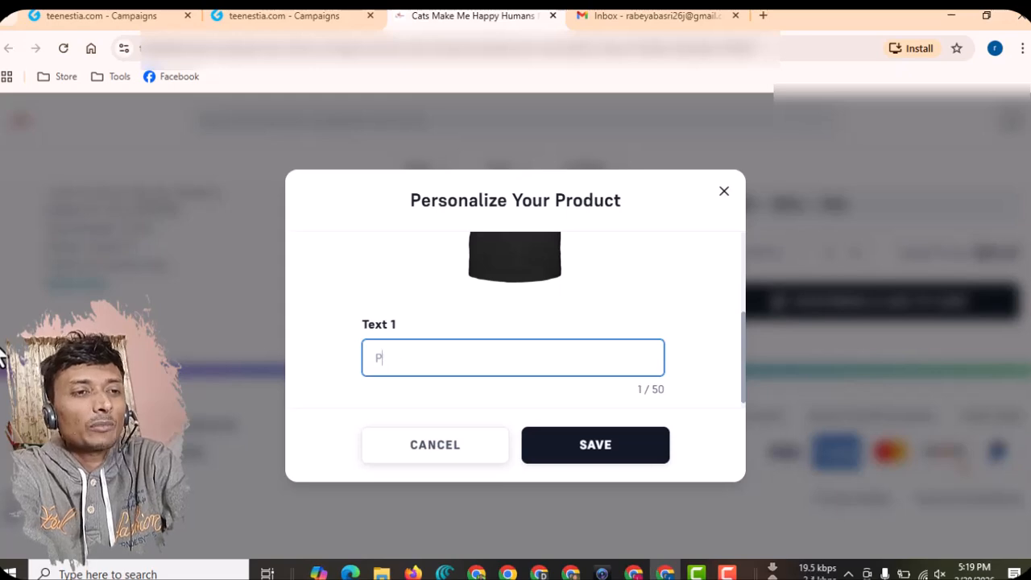
text(catty)
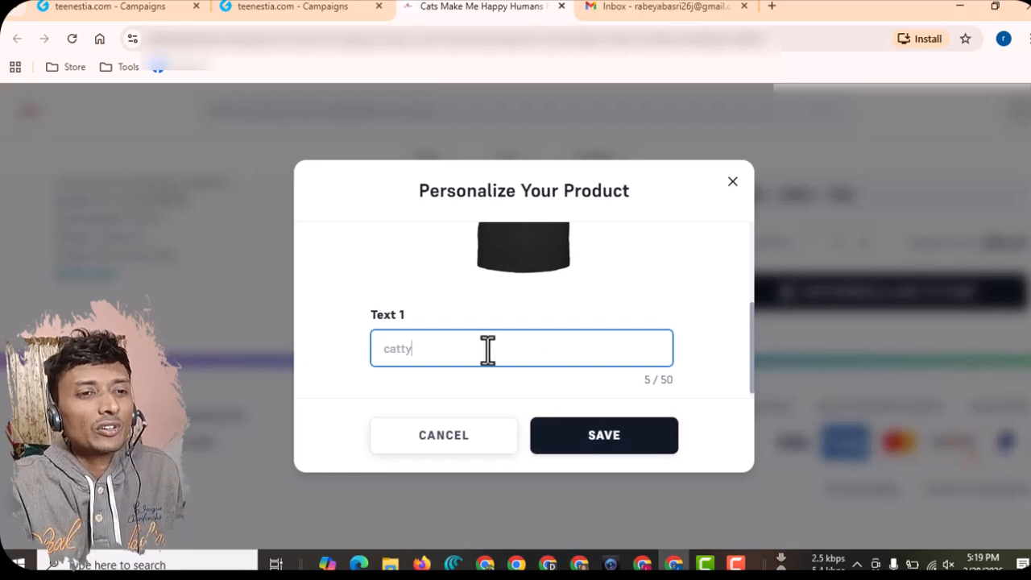
click(593, 455)
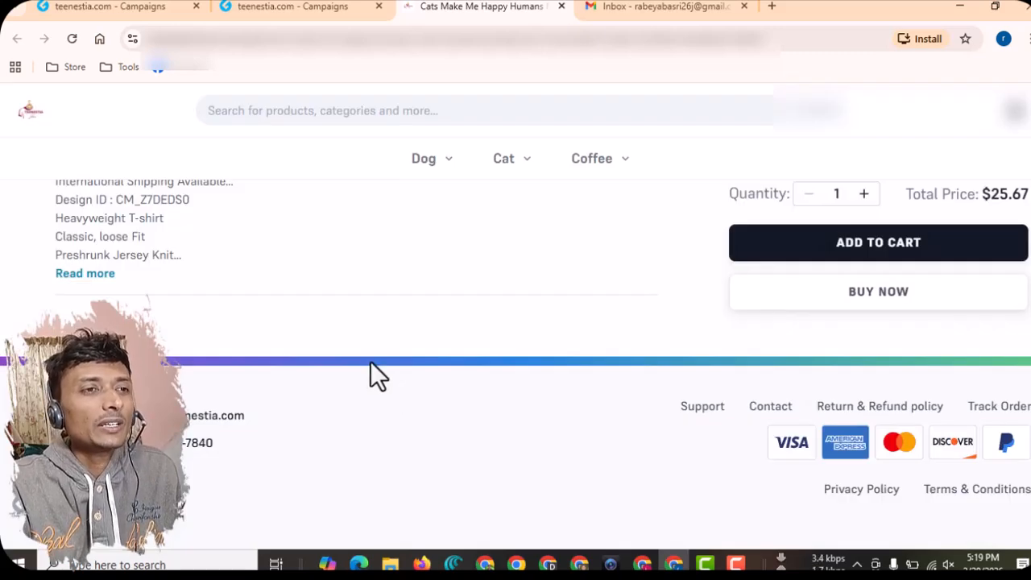
scroll(390, 379, up, 14)
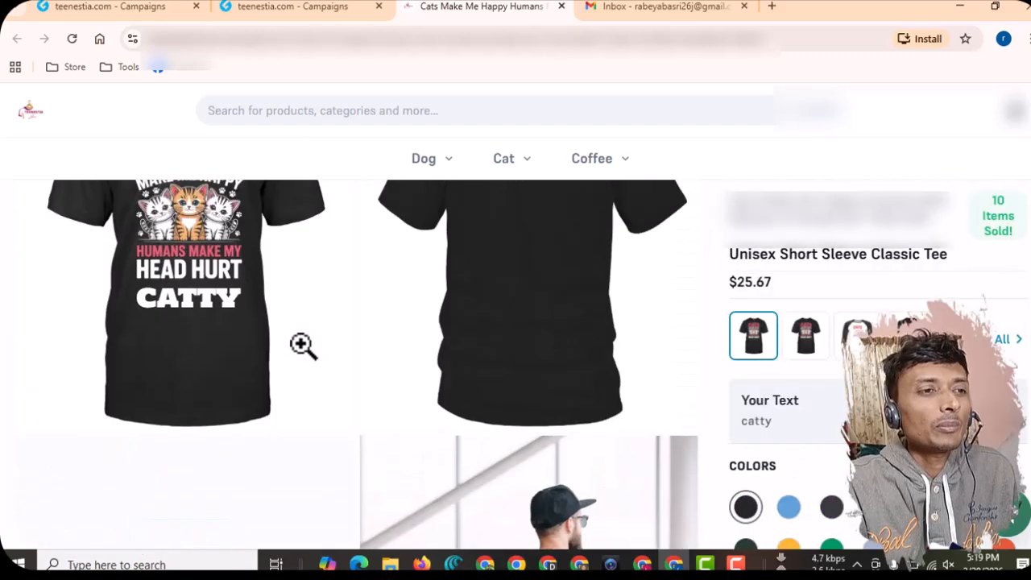
scroll(303, 347, up, 2)
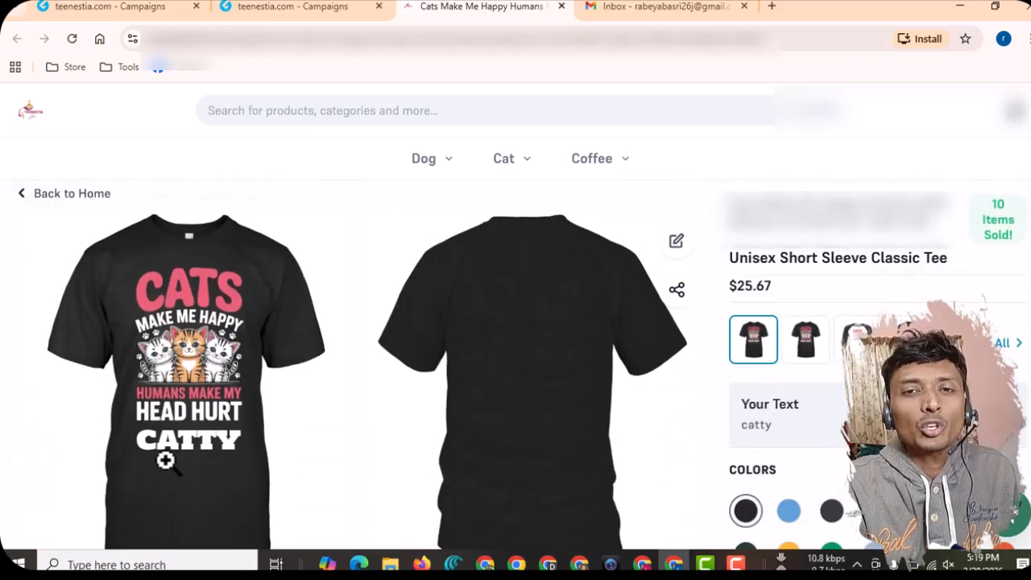